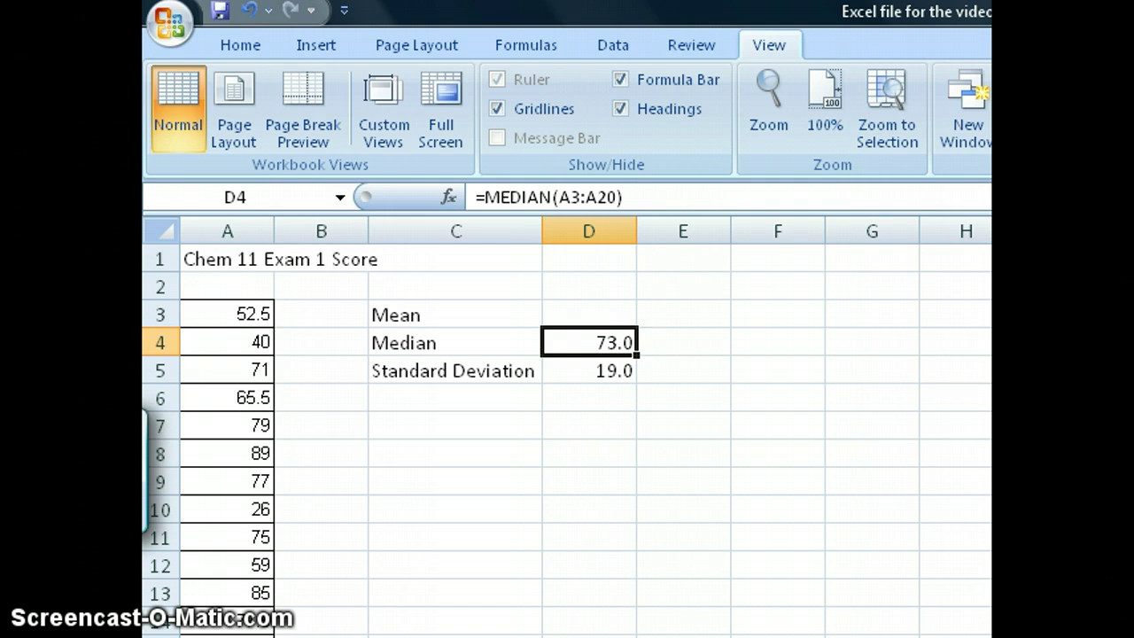
# Step: Examine the available function categories and the slide listing common Excel functions, and return to the exam score worksheet
pyautogui.click(539, 53)
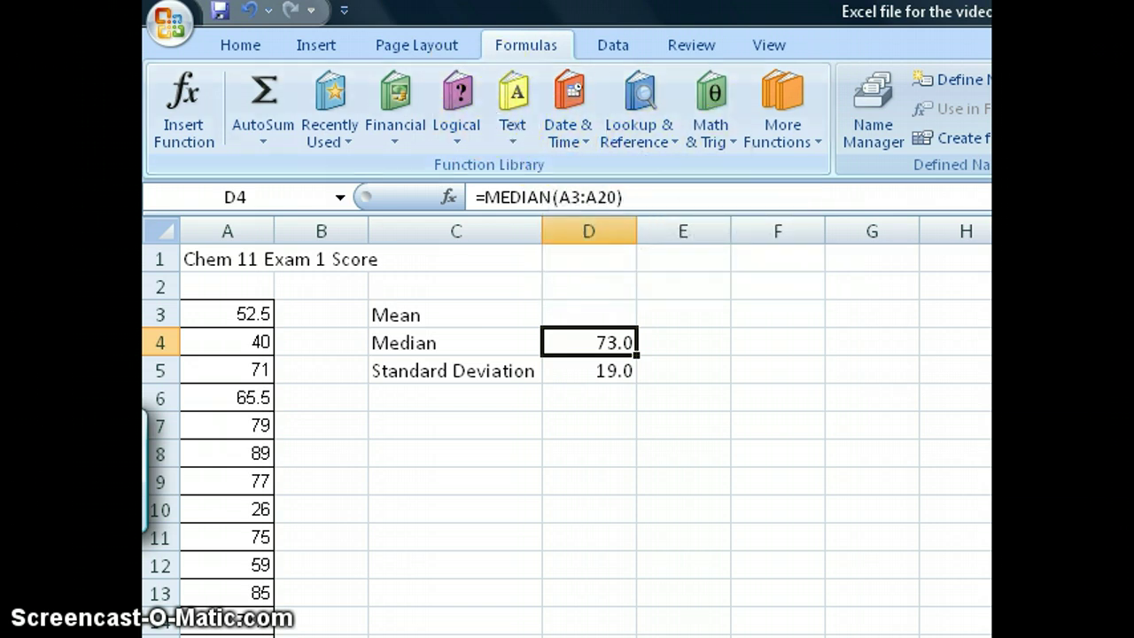
pyautogui.hotkey('alt', 'Tab')
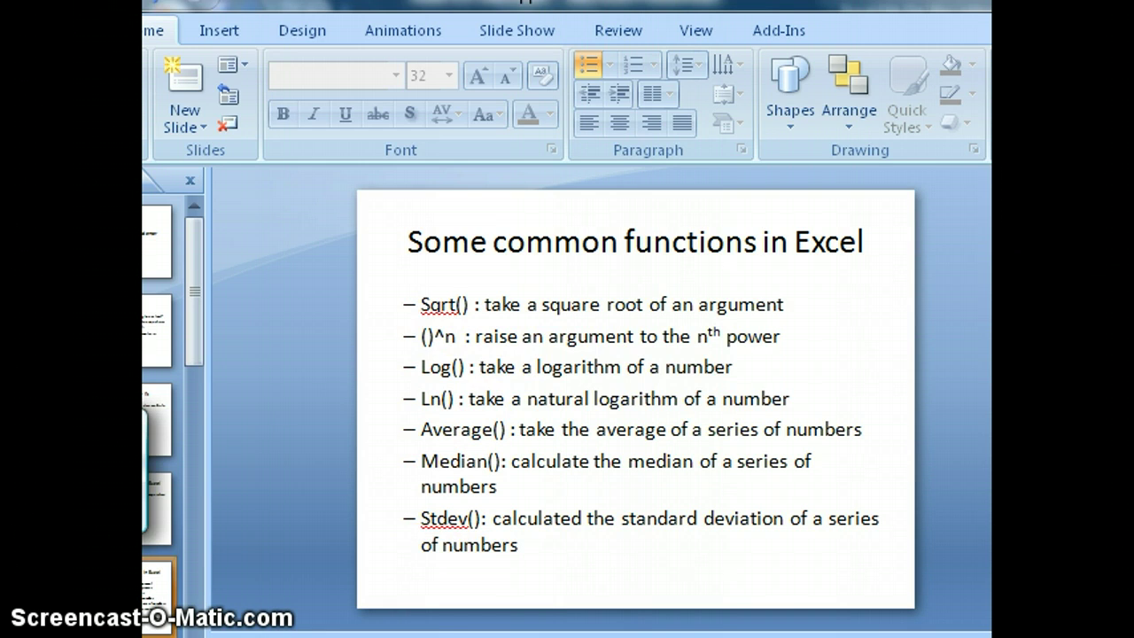
pyautogui.hotkey('alt', 'Tab')
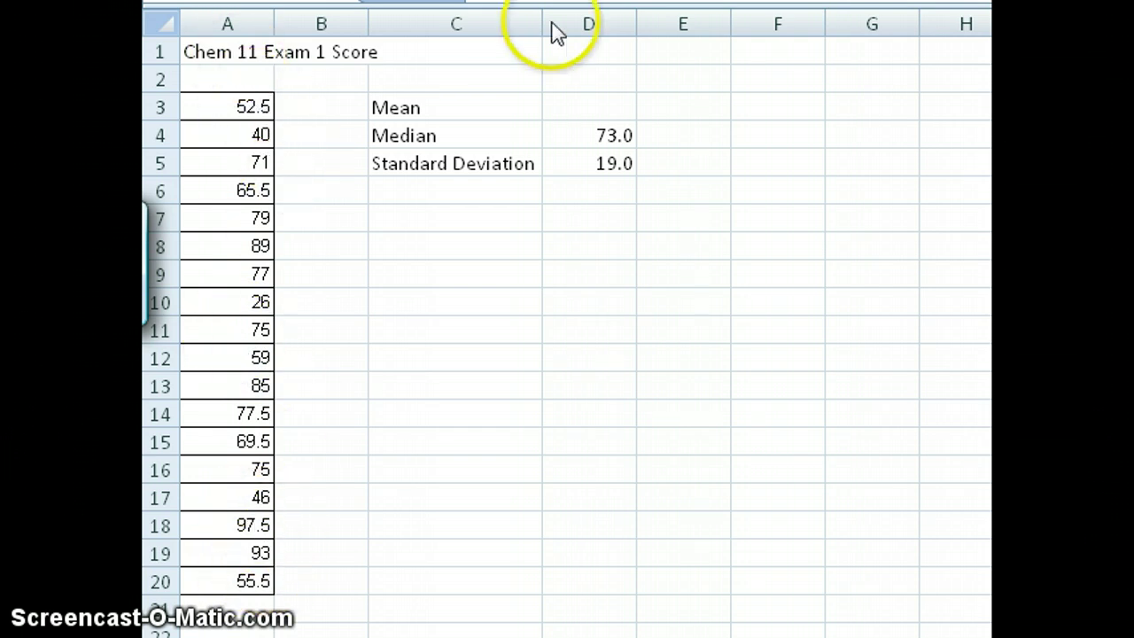
# Step: Calculate the mean of the exam scores in cell D3 with the formula =average(A3:A20)
pyautogui.click(594, 123)
pyautogui.click(585, 104)
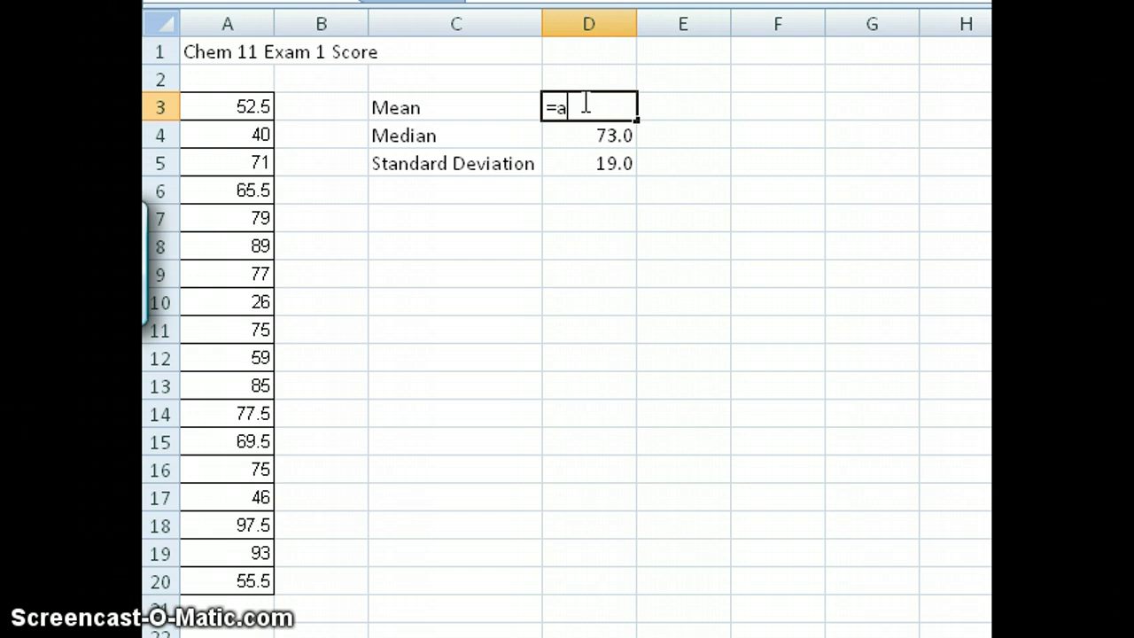
pyautogui.write('verage')
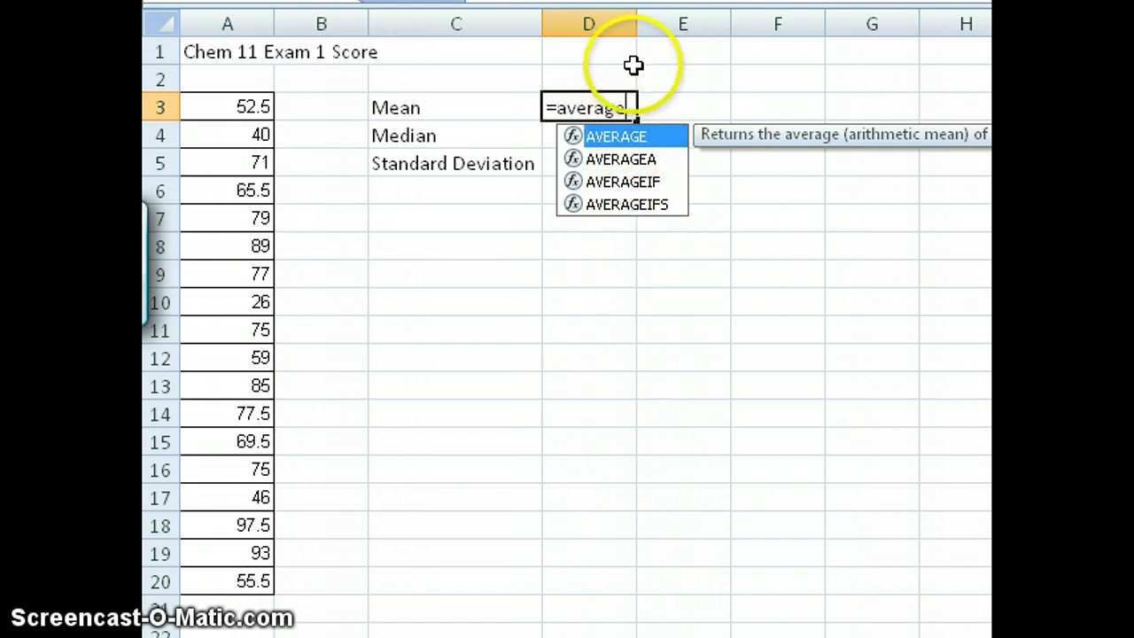
pyautogui.write('()')
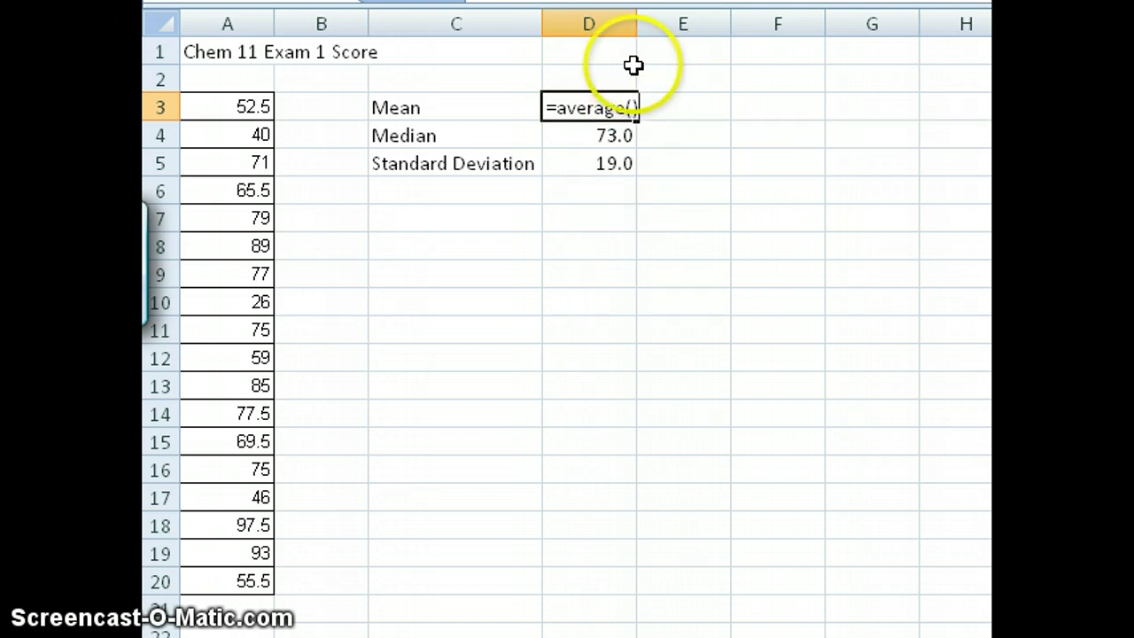
pyautogui.click(634, 107)
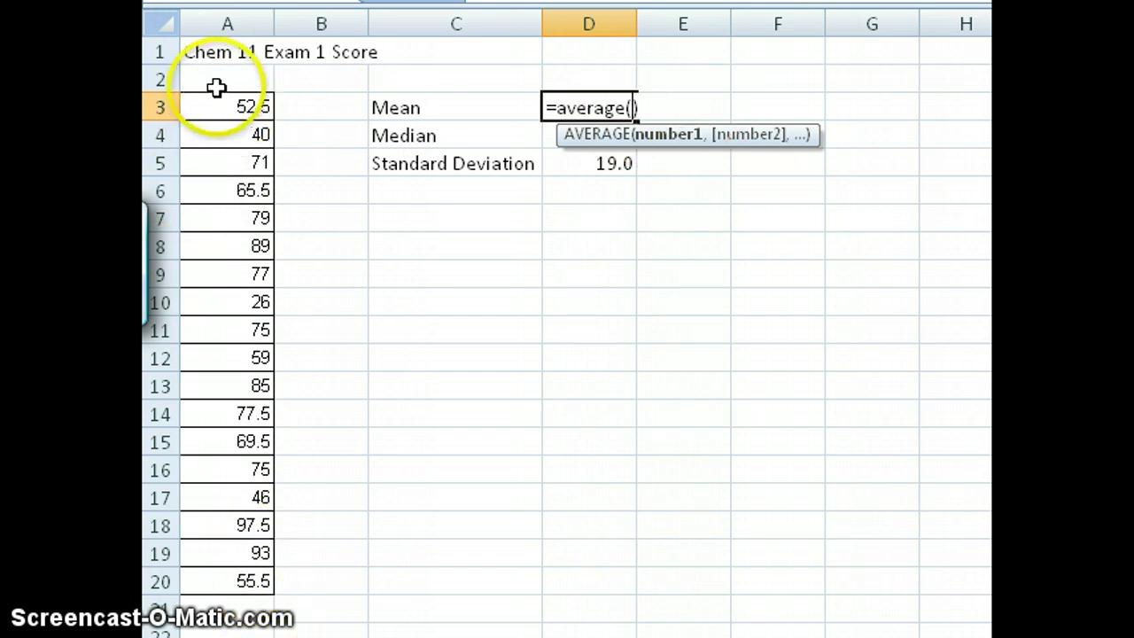
pyautogui.moveTo(224, 105); pyautogui.dragTo(234, 573)
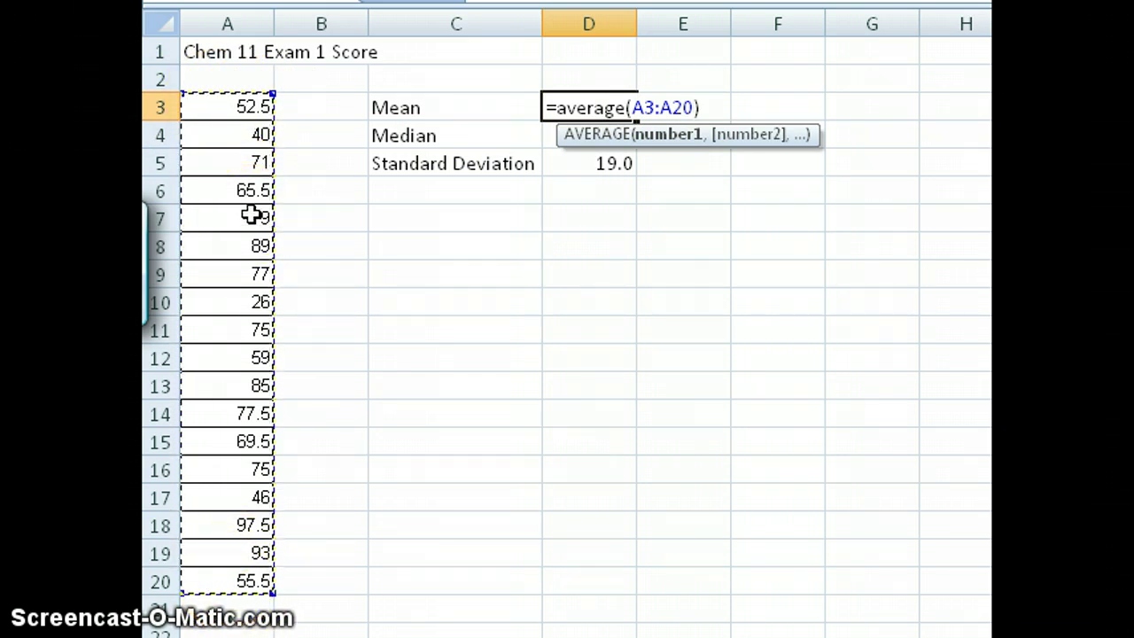
pyautogui.press('Return')
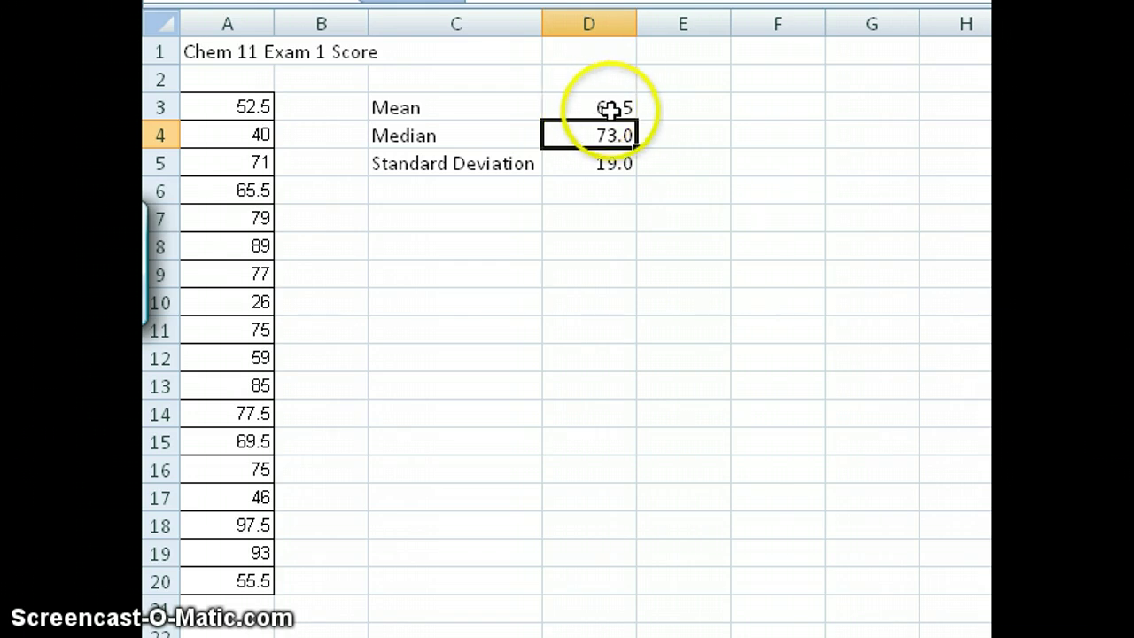
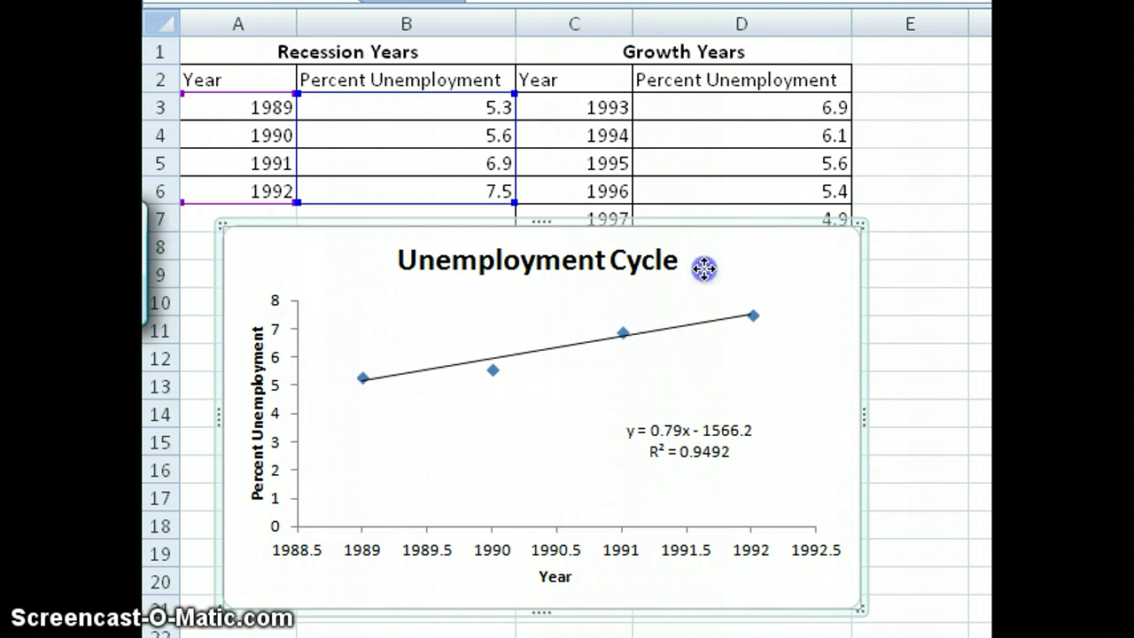
# Step: Reposition the Unemployment Cycle chart just below the recession years data and select its plot area
pyautogui.press('Delete')
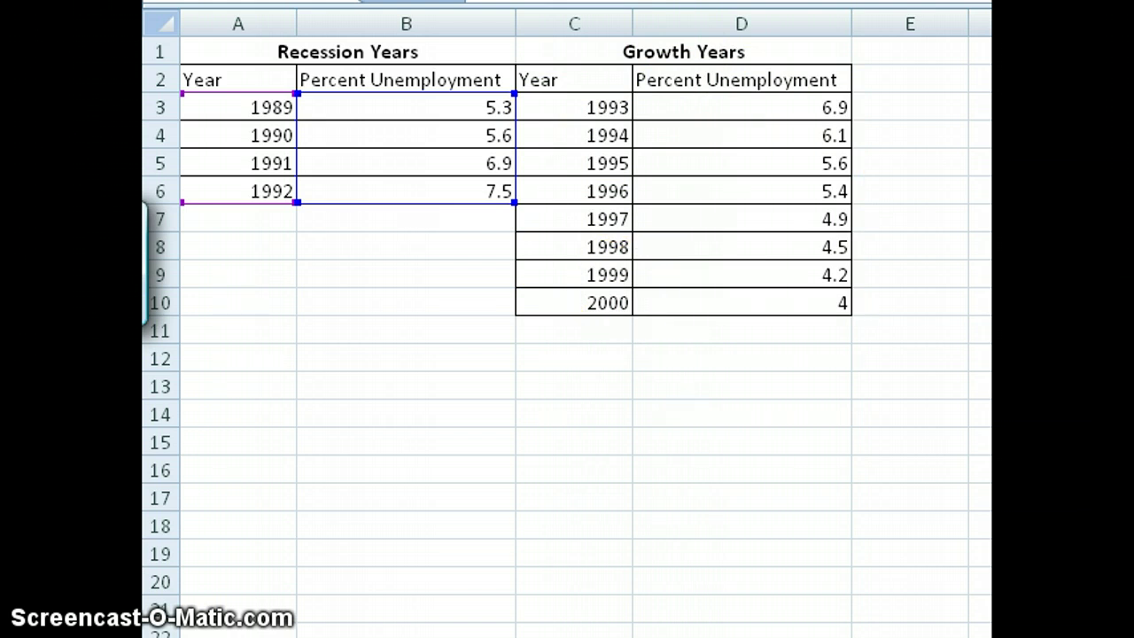
pyautogui.moveTo(716, 281); pyautogui.dragTo(265, 243)
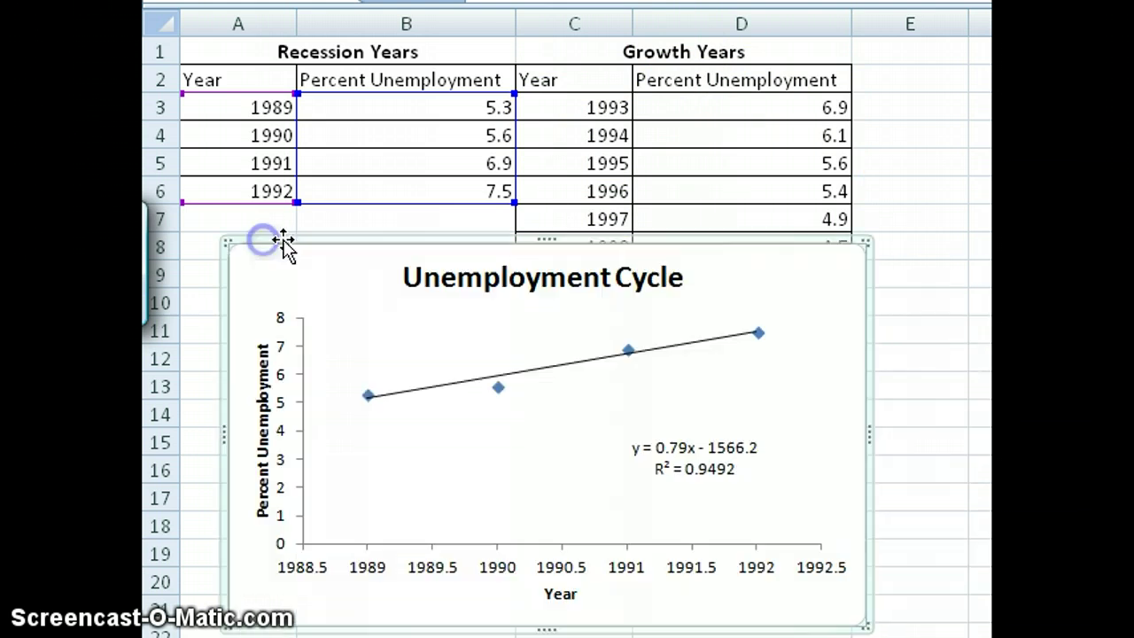
pyautogui.click(494, 356)
pyautogui.click(417, 516)
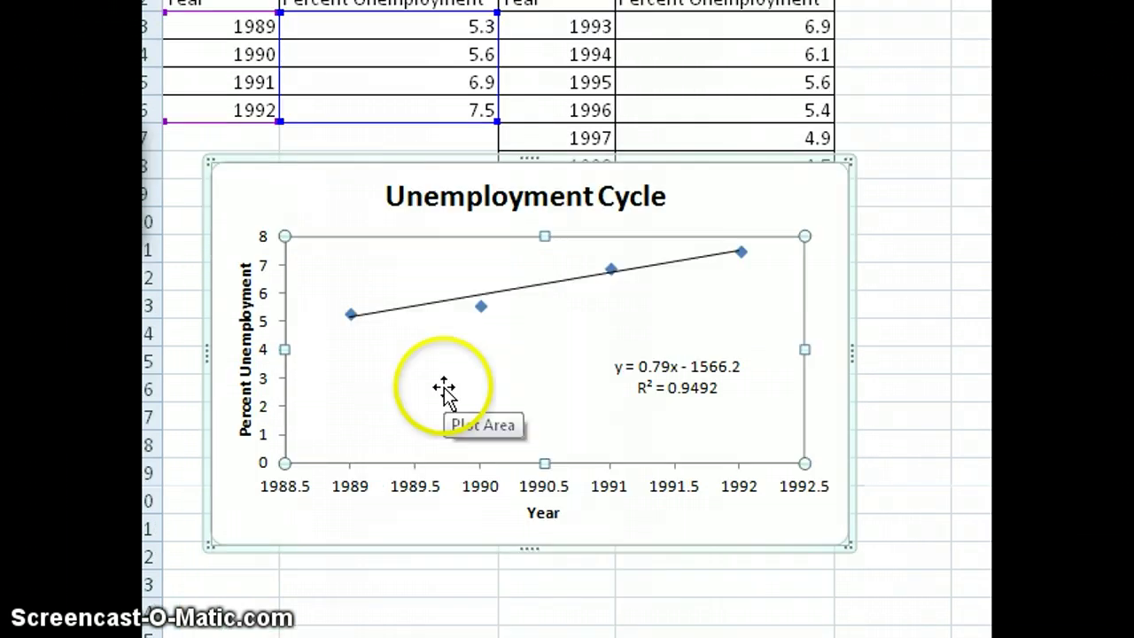
# Step: Add a second data series to the chart's data source, using the growth years in C3:C10 as its X values
pyautogui.rightClick(445, 392)
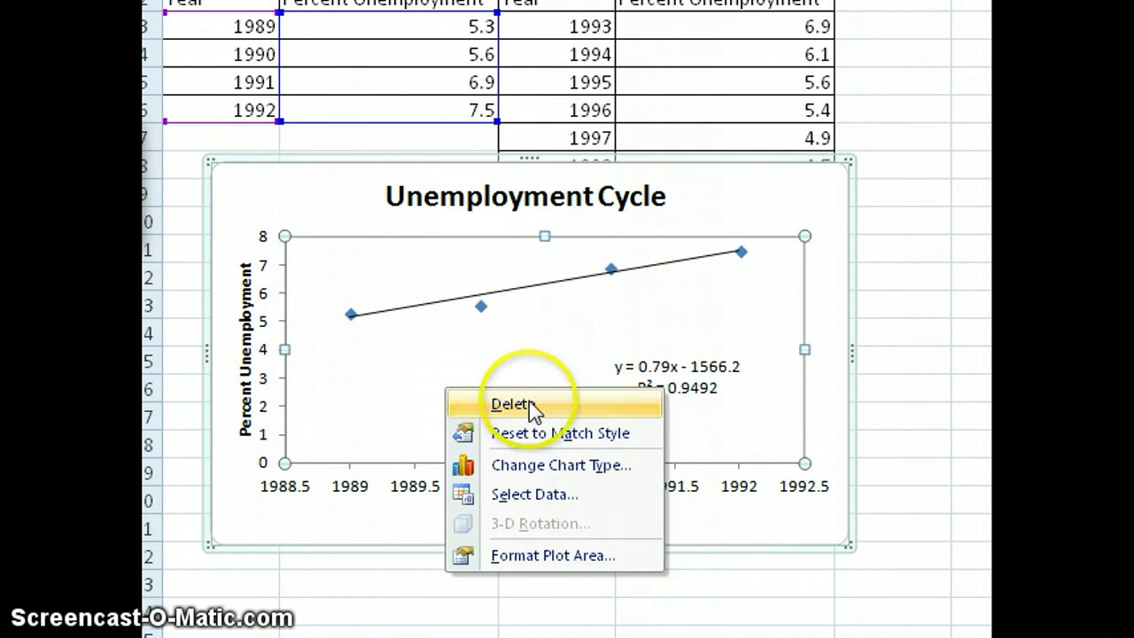
pyautogui.click(545, 496)
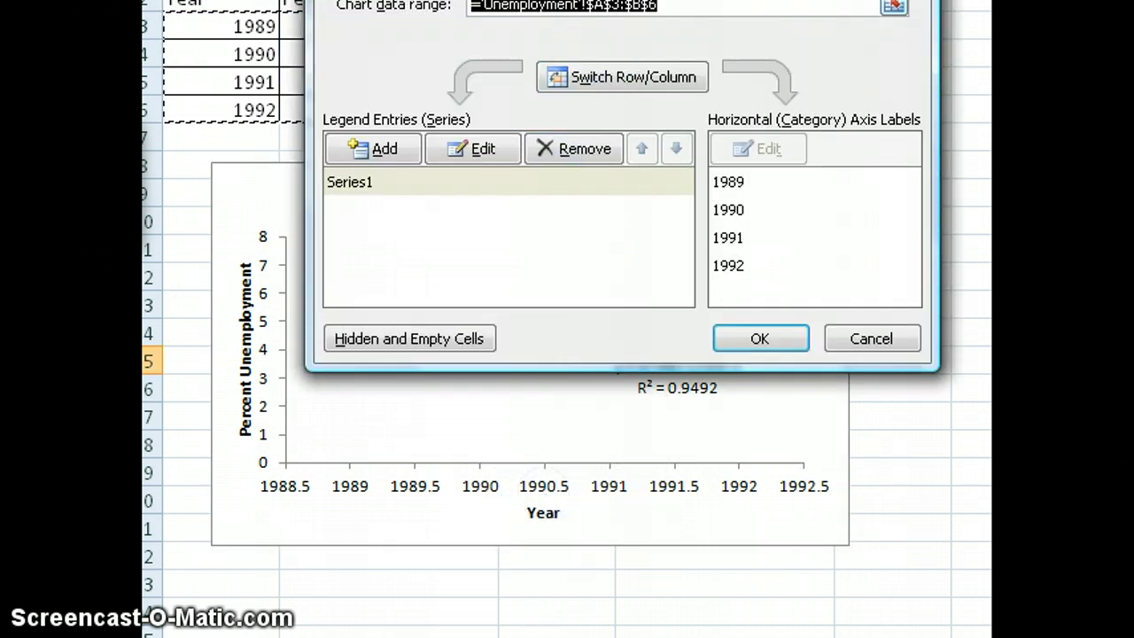
pyautogui.moveTo(623, 0); pyautogui.dragTo(604, 67)
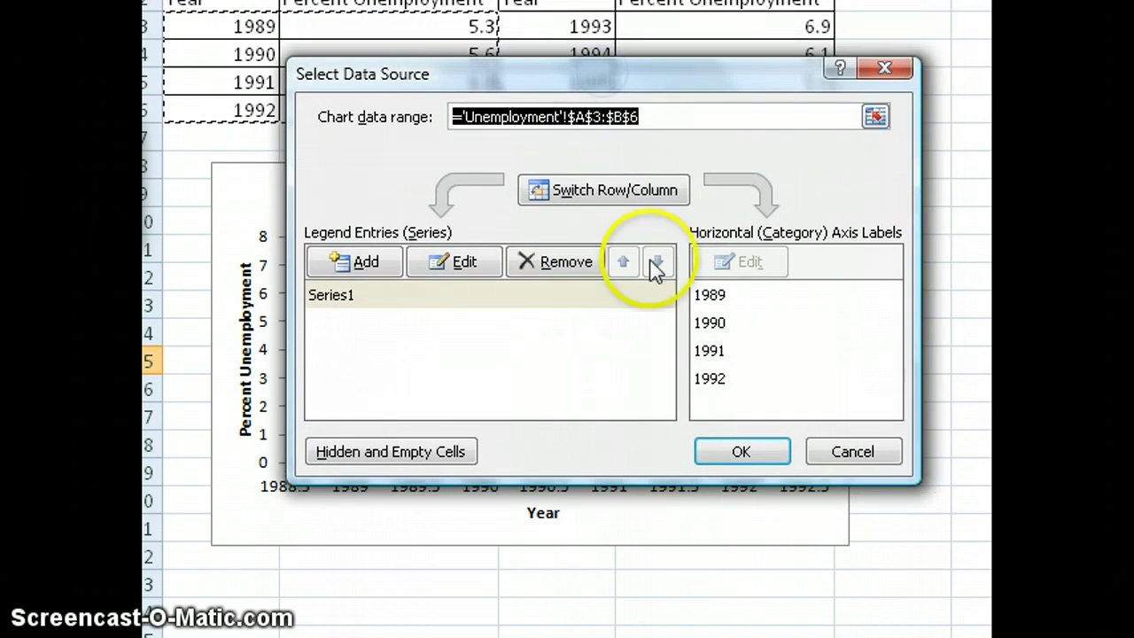
pyautogui.click(363, 264)
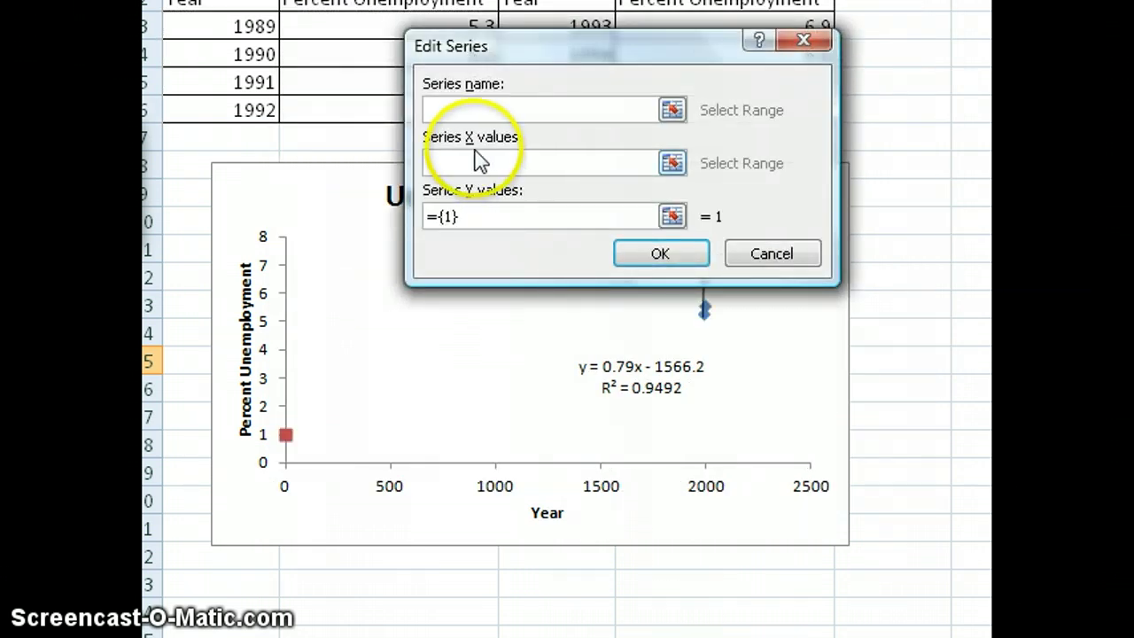
pyautogui.click(462, 158)
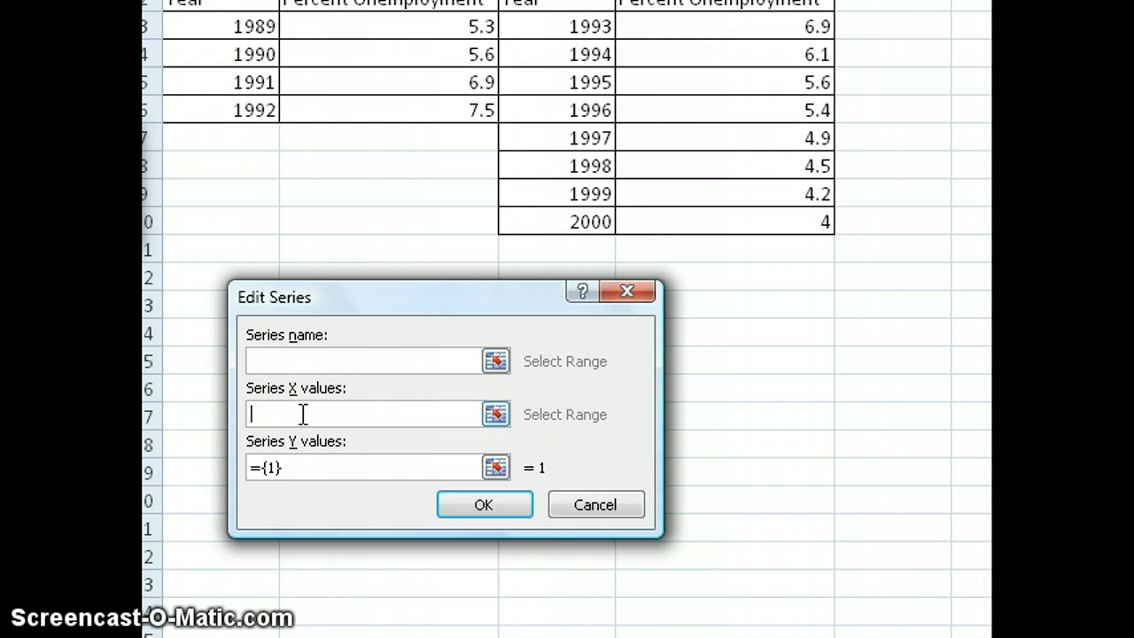
pyautogui.moveTo(545, 24); pyautogui.dragTo(534, 220)
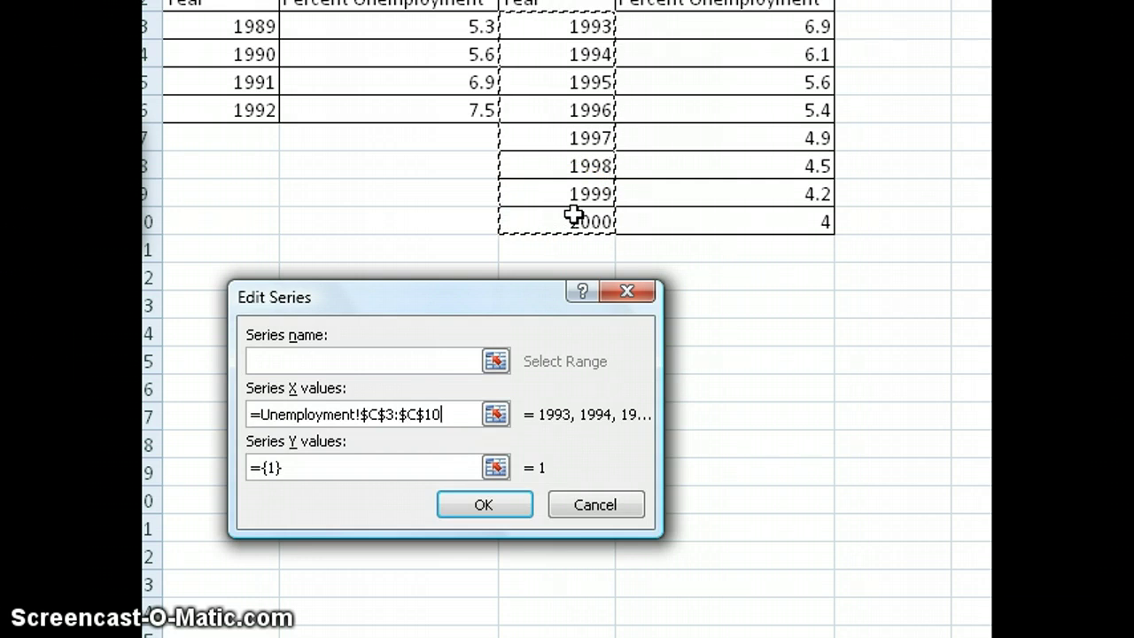
# Step: Set the new series' Y values to D3:D10, accept the data source and place the chart back beneath the recession years data
pyautogui.click(296, 467)
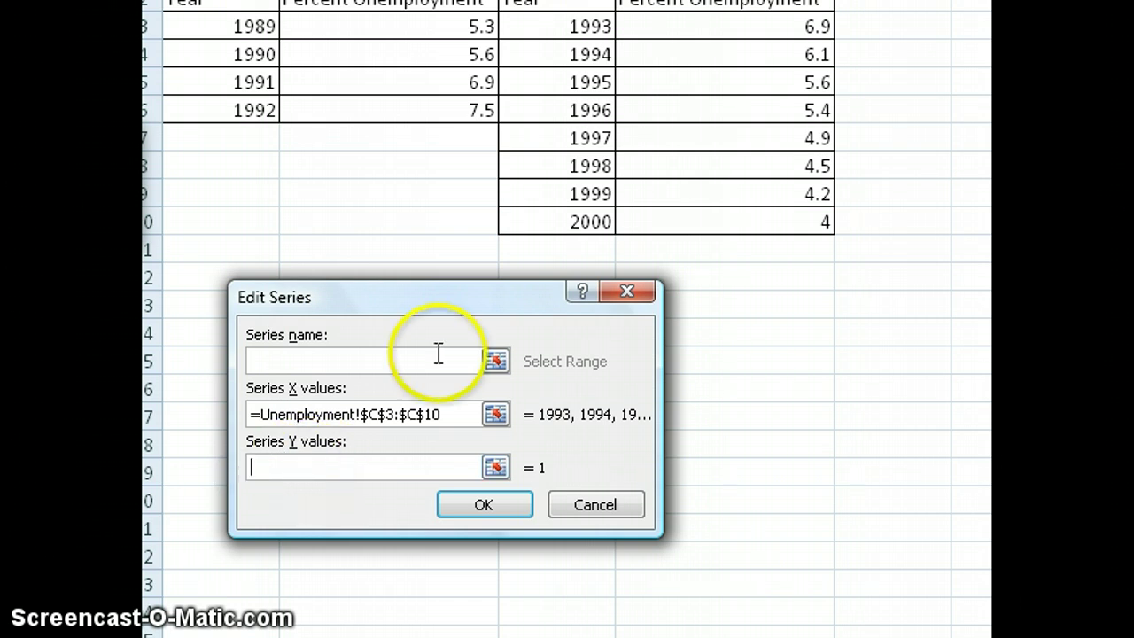
pyautogui.moveTo(722, 17); pyautogui.dragTo(724, 222)
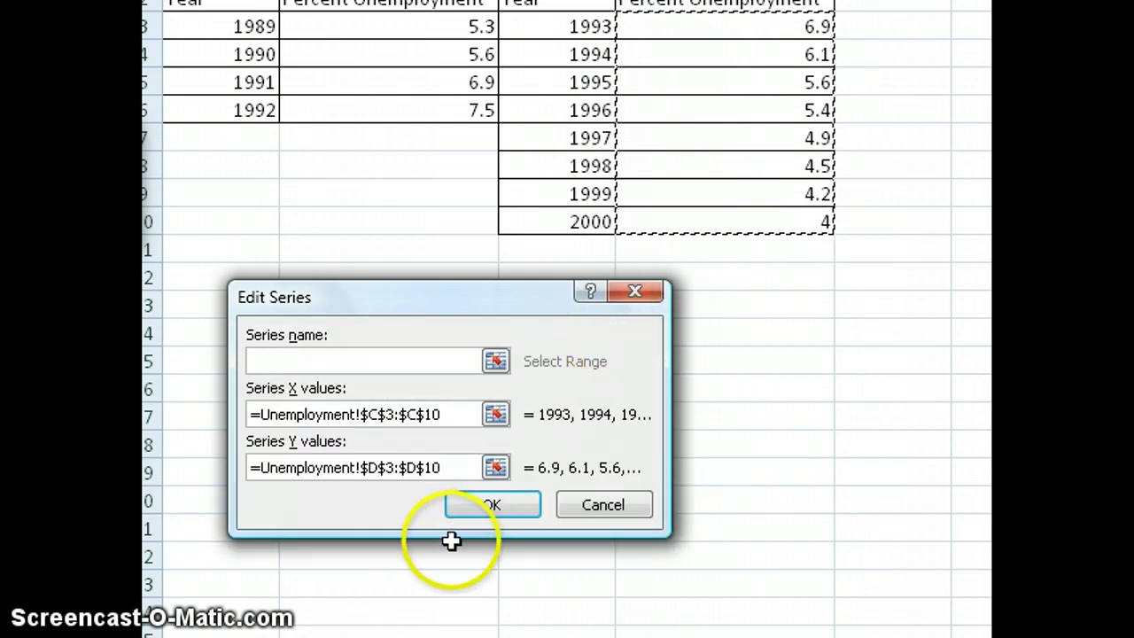
pyautogui.click(487, 506)
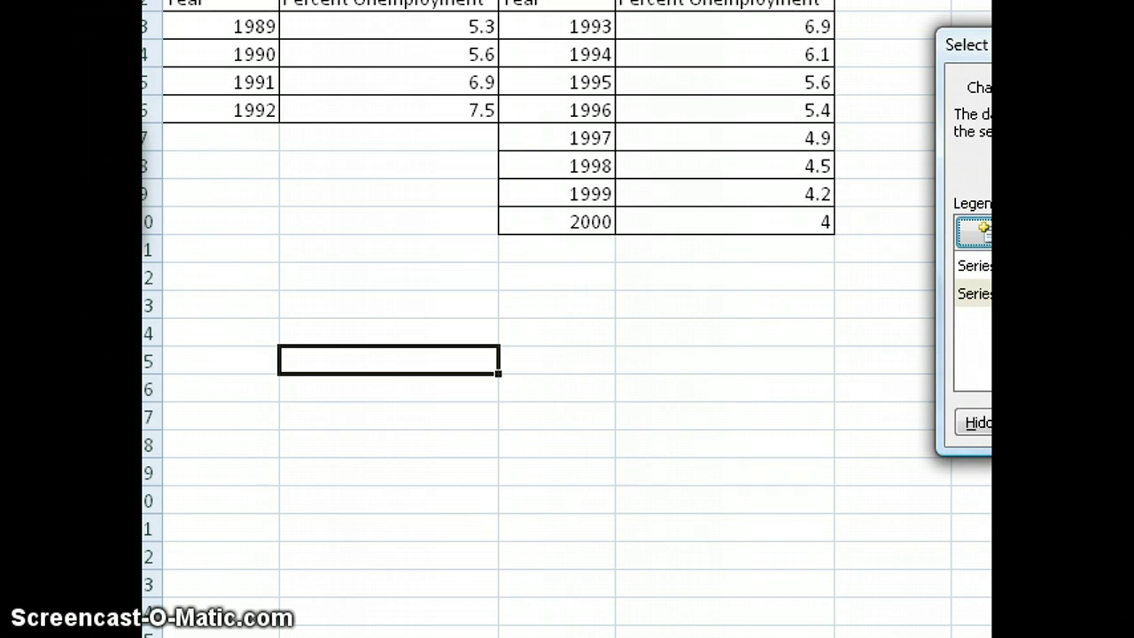
pyautogui.moveTo(975, 45); pyautogui.dragTo(572, 68)
pyautogui.click(742, 450)
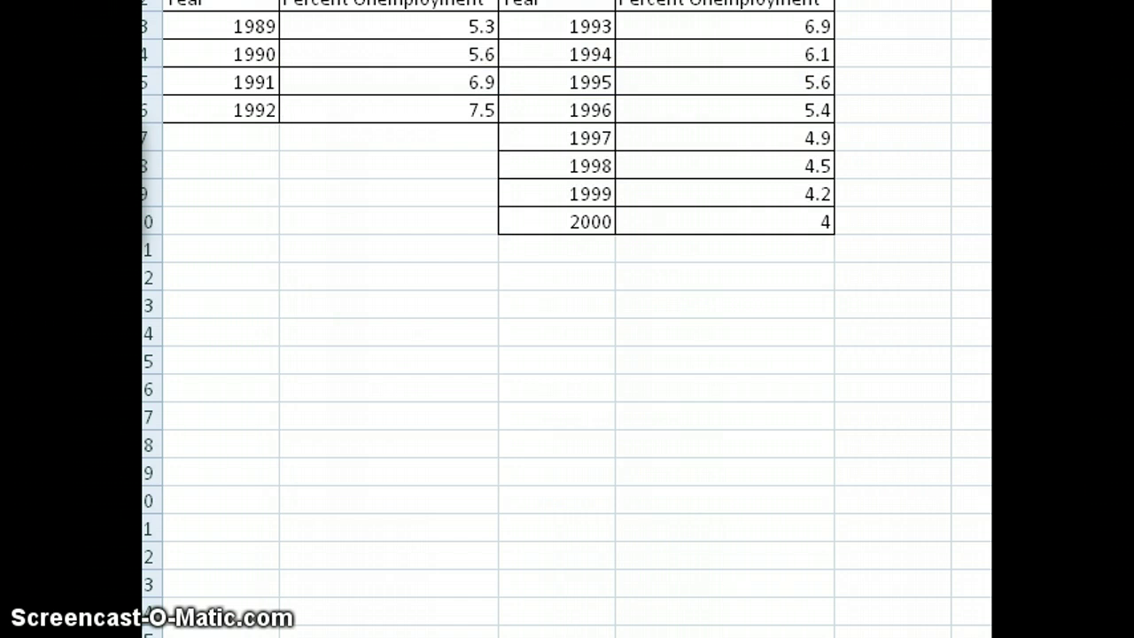
pyautogui.moveTo(975, 231); pyautogui.dragTo(793, 181)
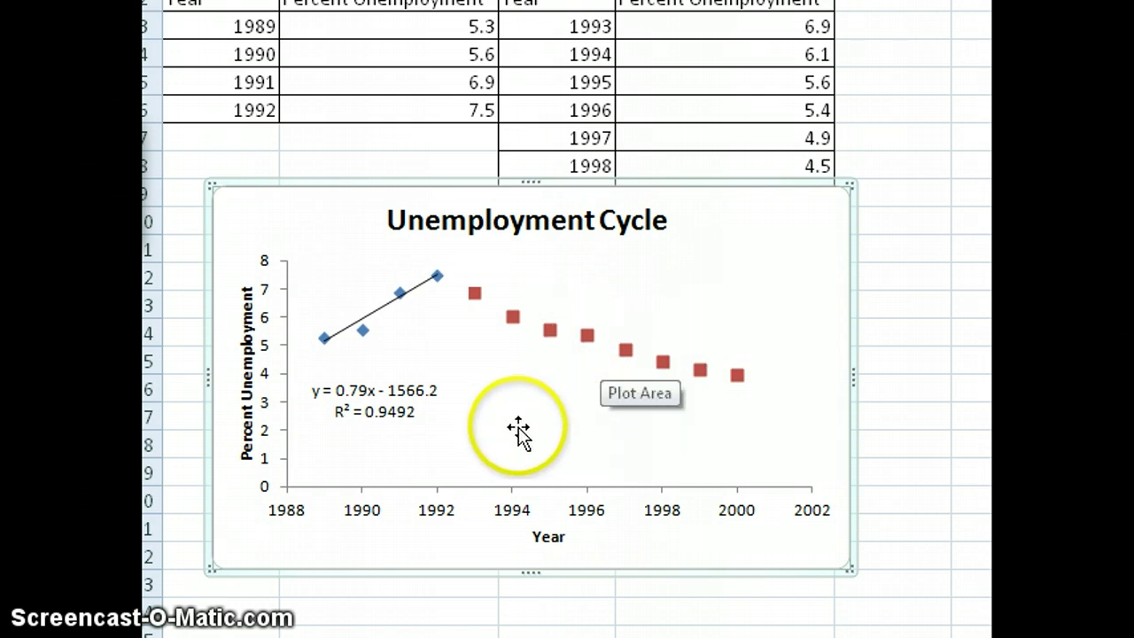
# Step: Add a linear trendline to the 1993–2000 series, displaying its equation and R-squared value on the chart
pyautogui.click(513, 319)
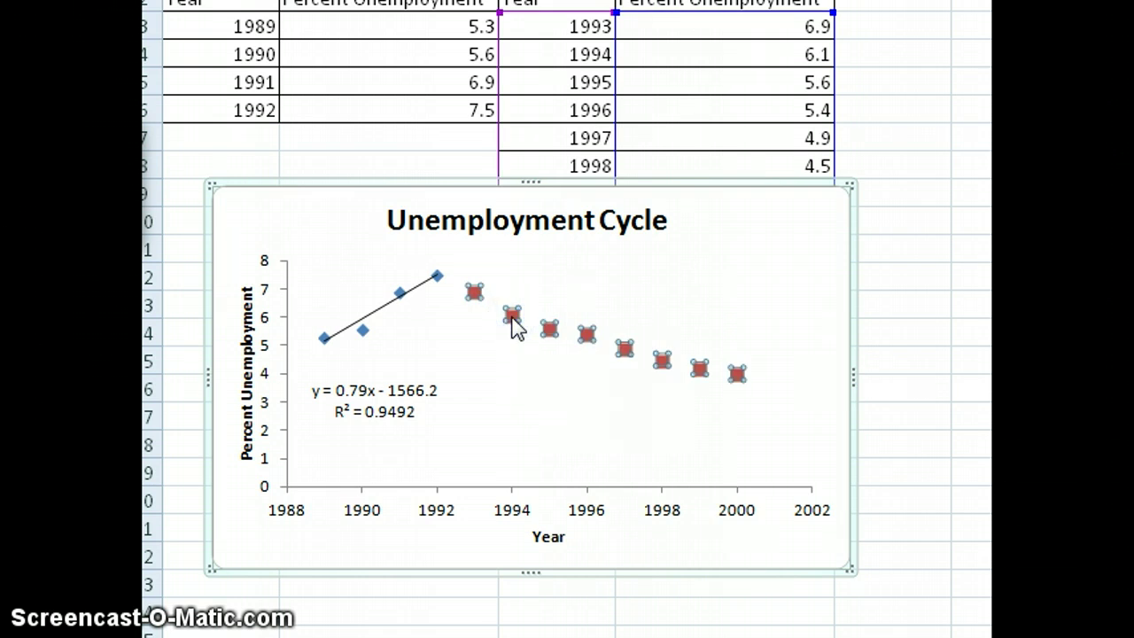
pyautogui.rightClick(513, 319)
pyautogui.click(603, 516)
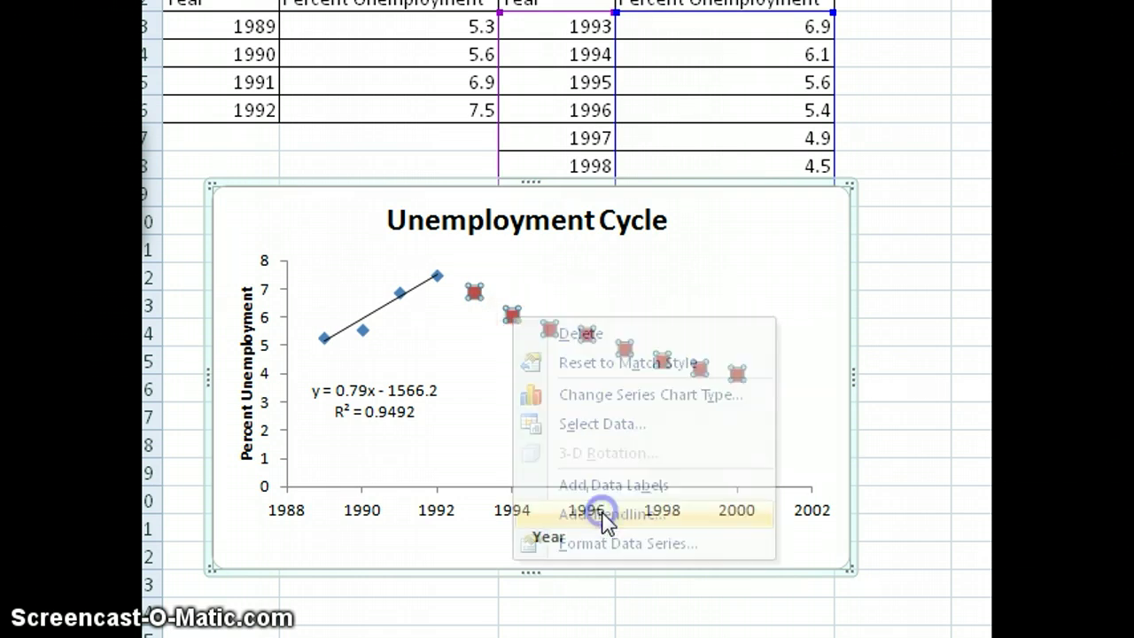
pyautogui.click(959, 359)
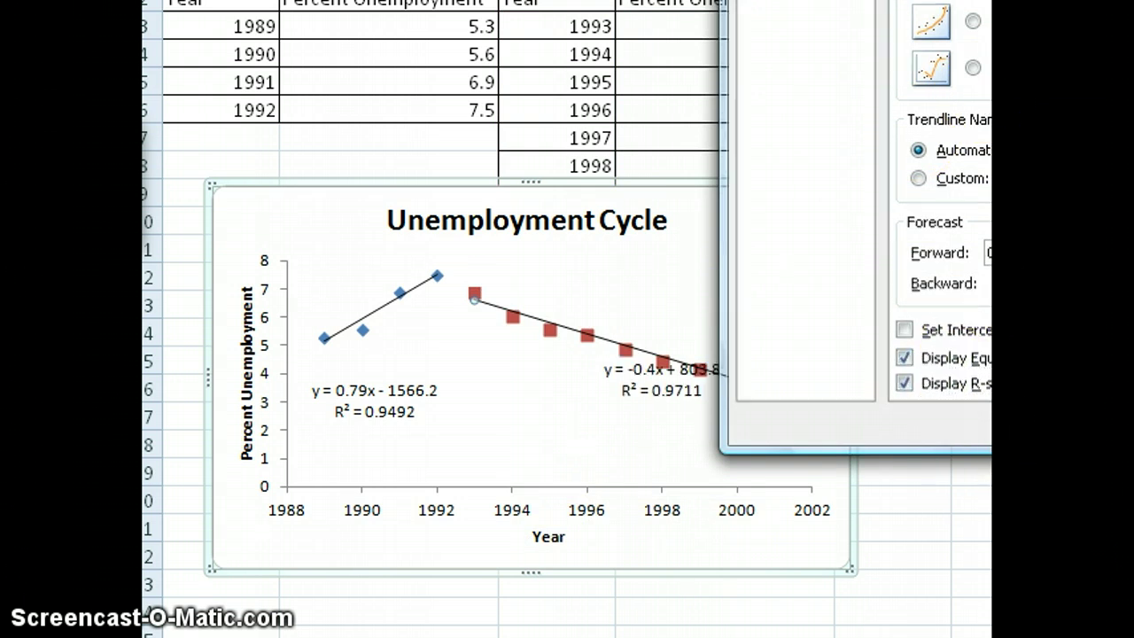
pyautogui.click(793, 392)
# Step: Move the growth series' trendline equation label off the data points to the empty area above the line's lower end
pyautogui.click(727, 400)
pyautogui.moveTo(726, 400); pyautogui.dragTo(630, 431)
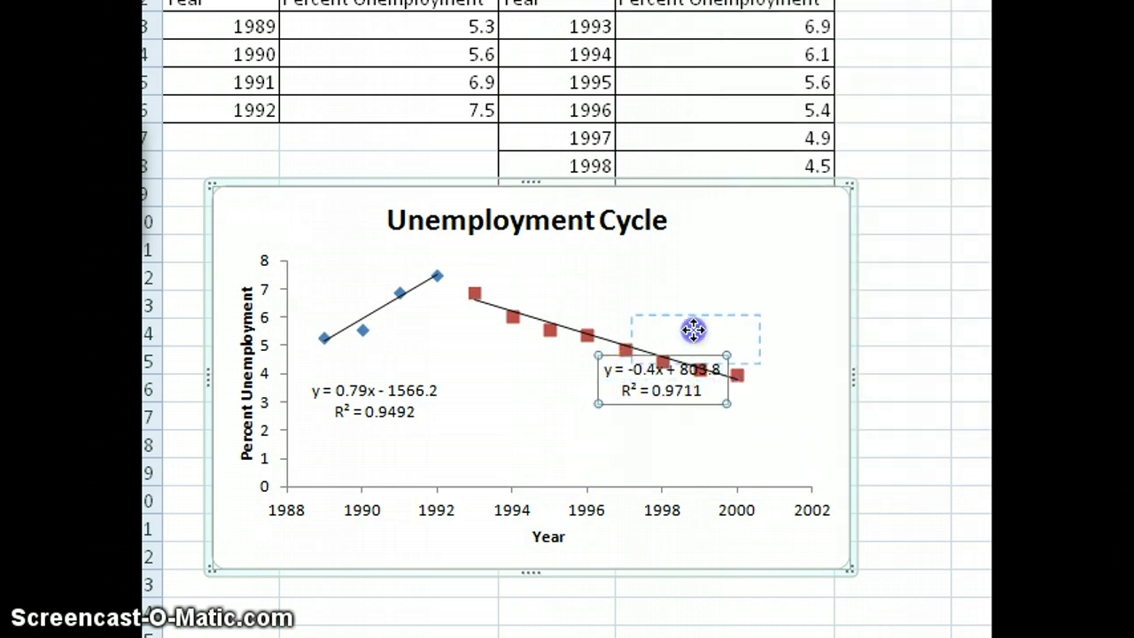
pyautogui.moveTo(718, 301); pyautogui.dragTo(718, 301)
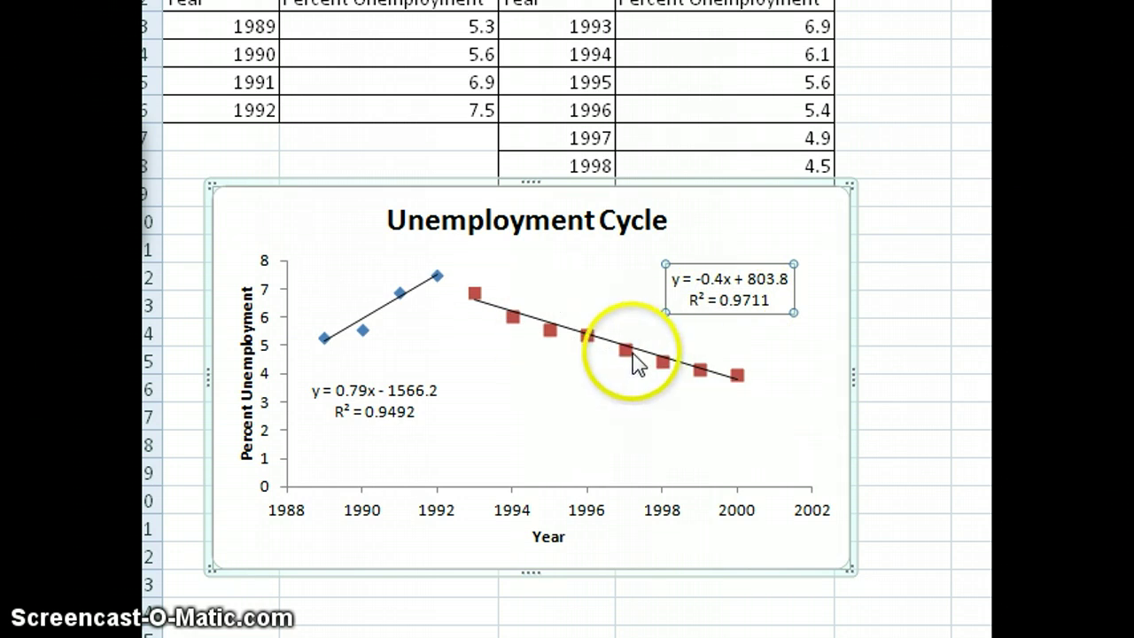
pyautogui.click(738, 303)
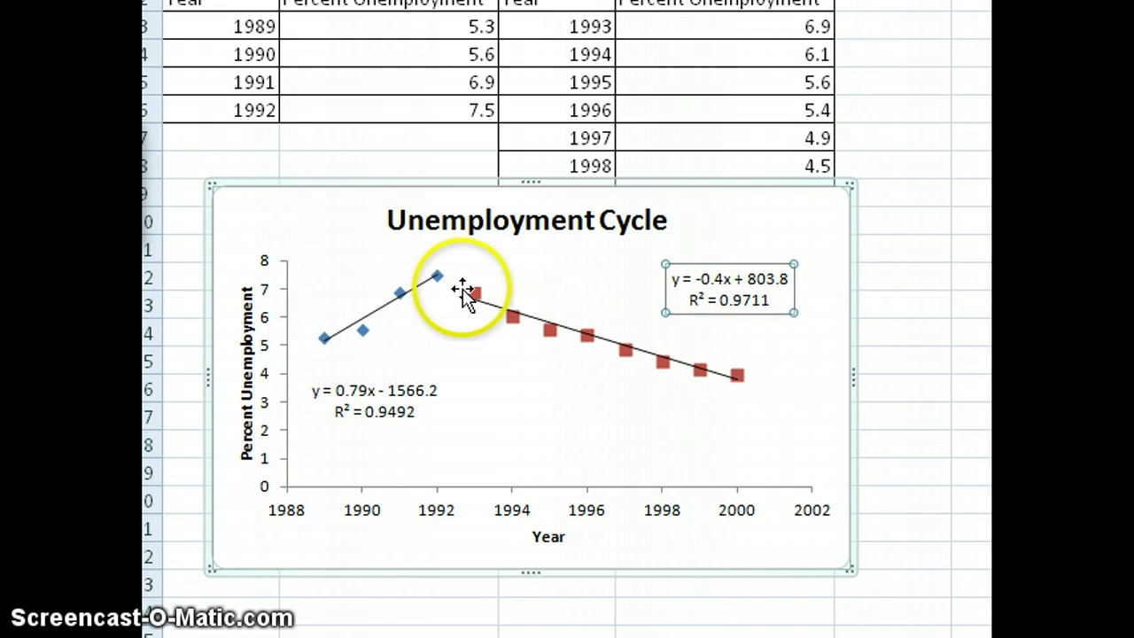